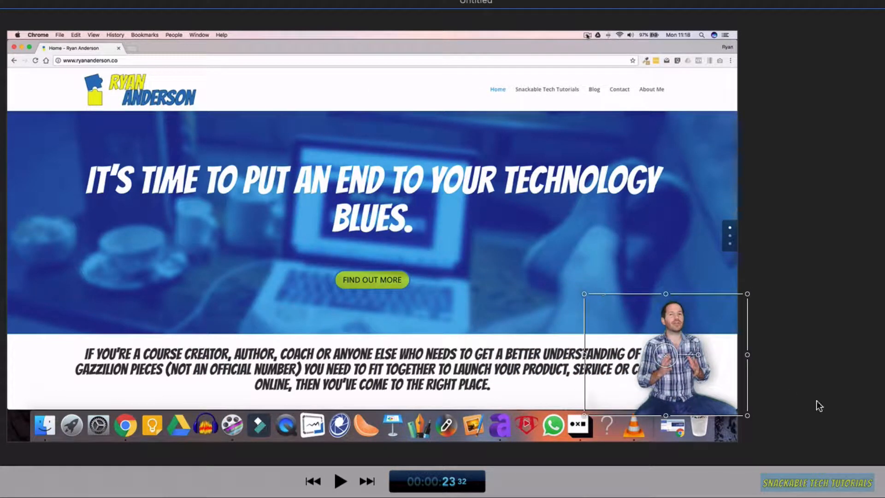
Add the desktop background clip at 0 s and the green screen clip a few seconds after it from the media library.
left_click(836, 403)
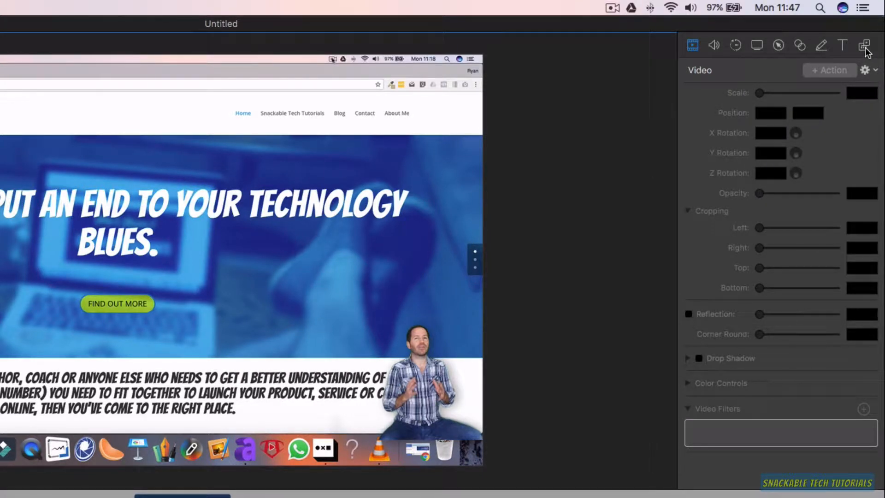
left_click(864, 46)
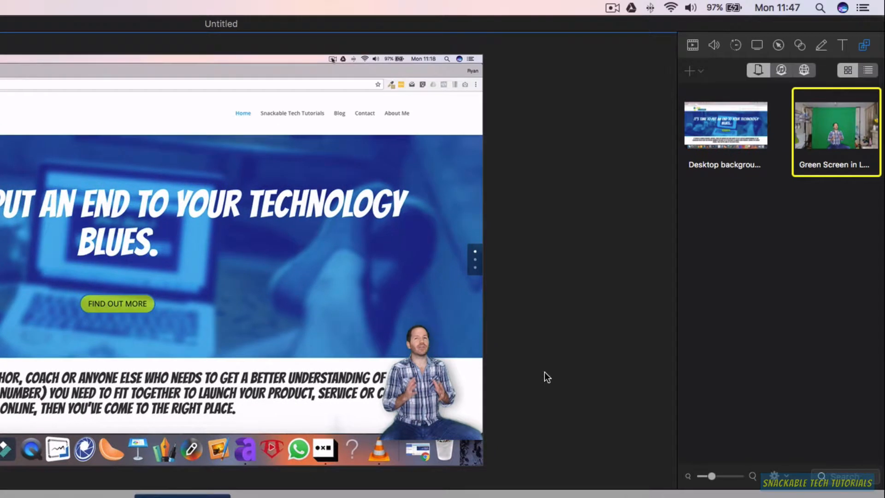
left_click(729, 141)
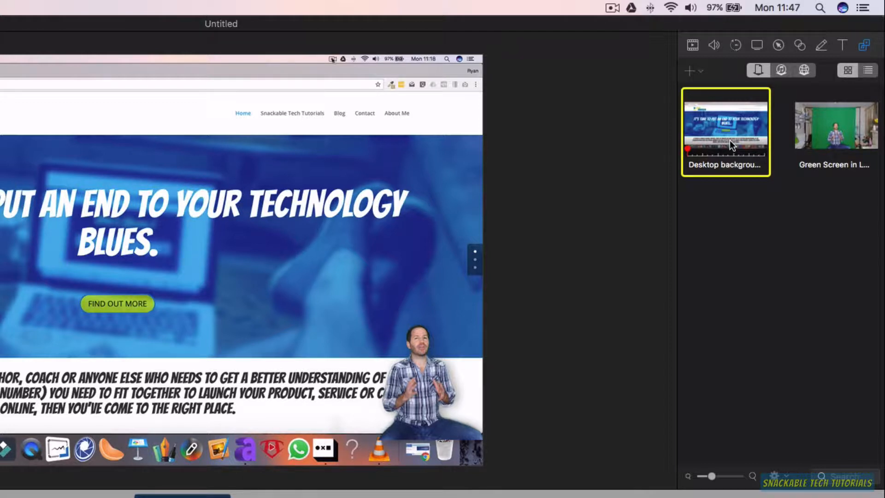
left_click(375, 171)
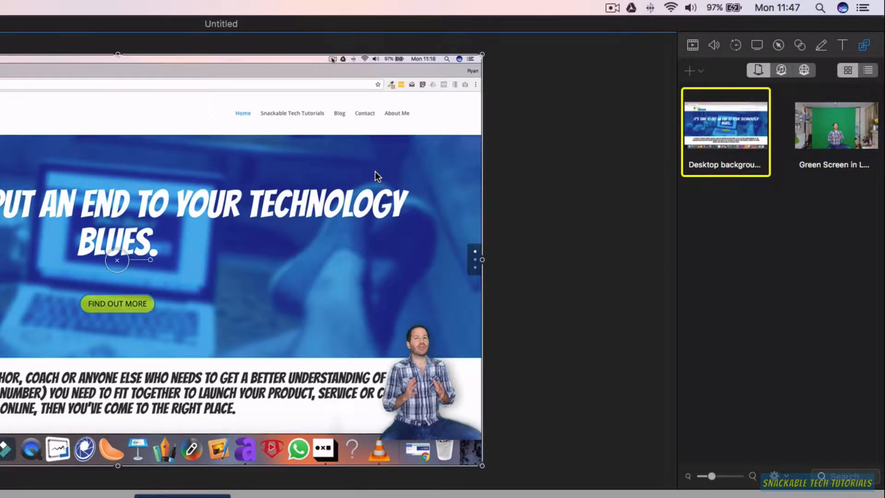
left_click(840, 122)
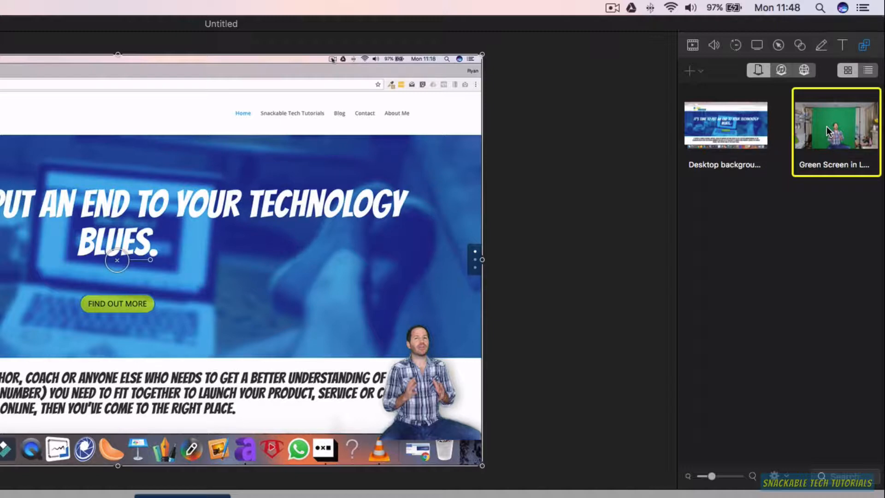
left_click_drag(826, 126, 97, 344)
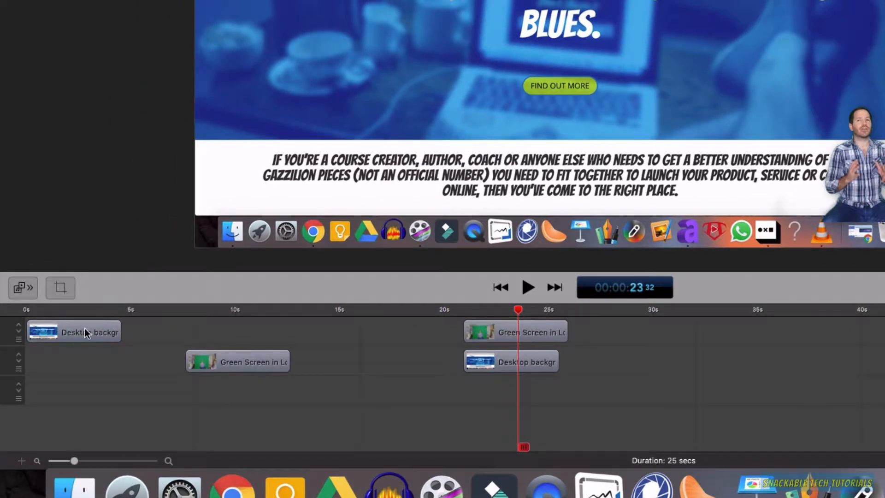
Move the desktop background clip down to the second track, keeping its start at 0.0 s.
left_click(7, 313)
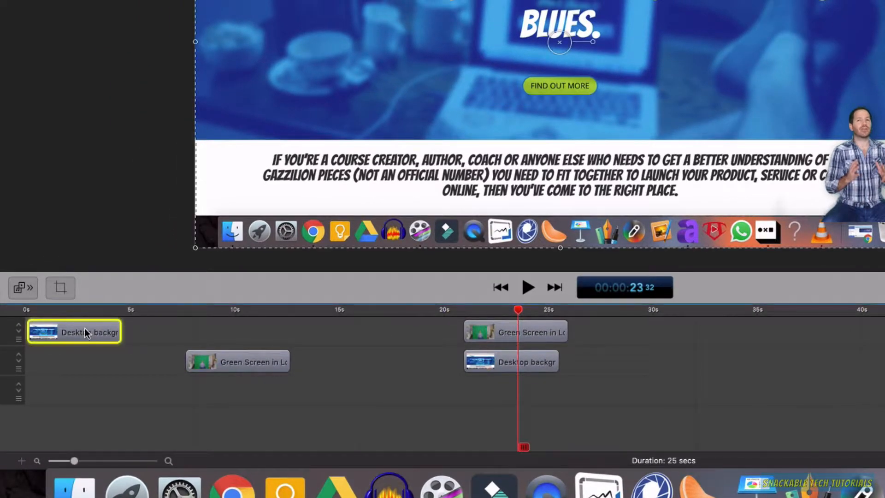
left_click_drag(85, 332, 79, 351)
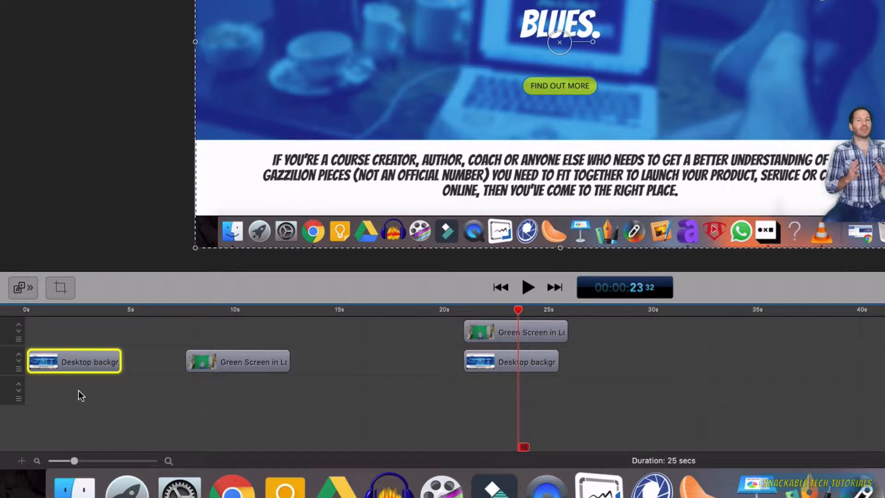
mouse_move(84, 371)
mouse_move(84, 363)
left_mouse_down()
mouse_move(82, 384)
mouse_move(82, 371)
left_mouse_up()
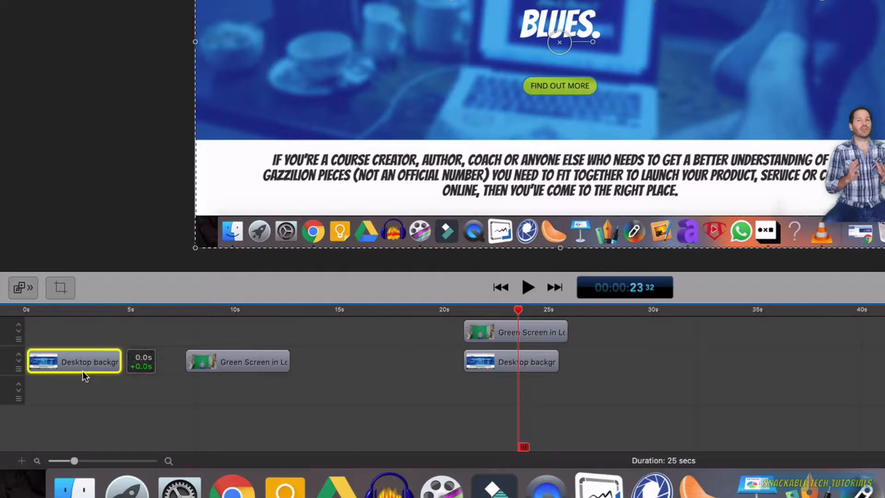
left_click(260, 363)
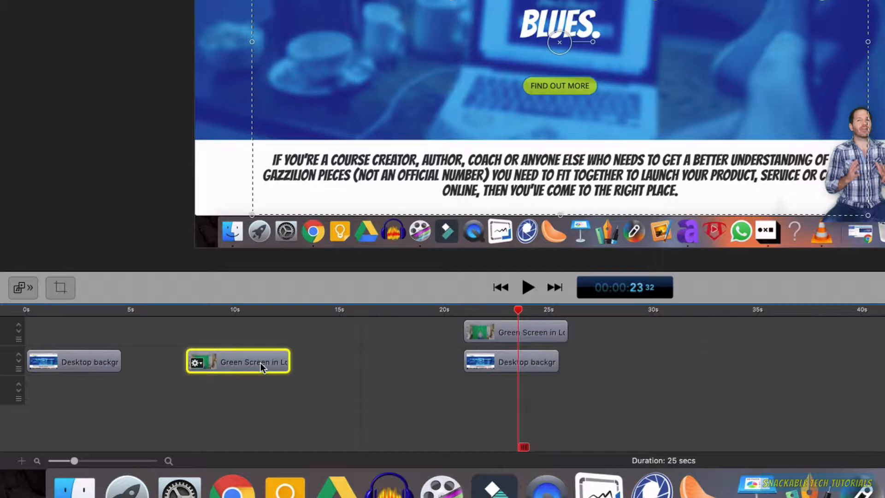
left_click(87, 361)
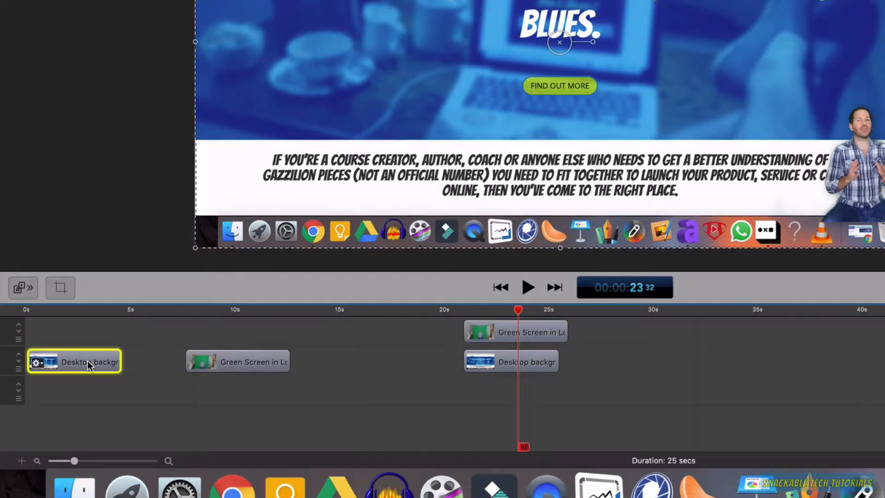
left_click(270, 364)
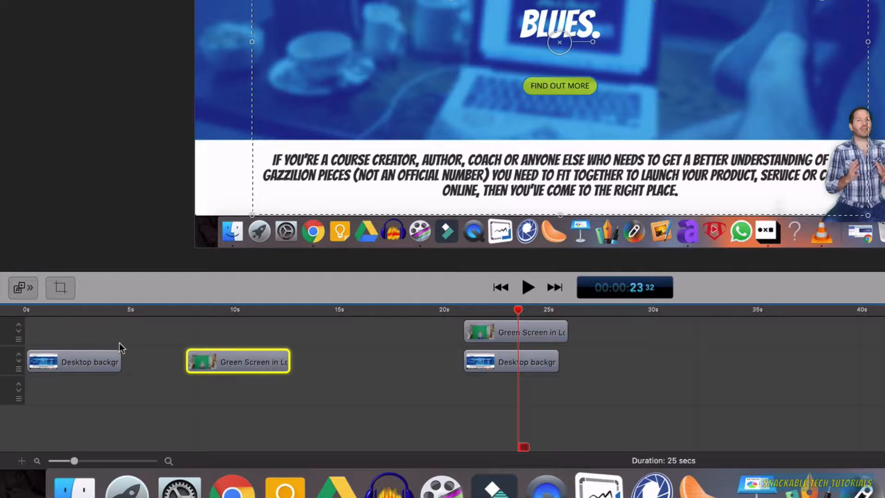
left_click(94, 361)
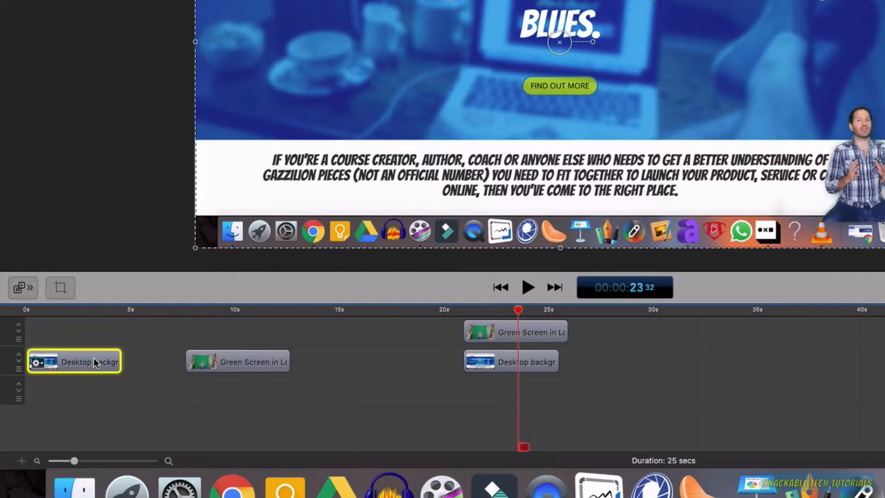
Move the green screen clip onto the track above the desktop background clip, starting at 0.0 s.
left_click(258, 363)
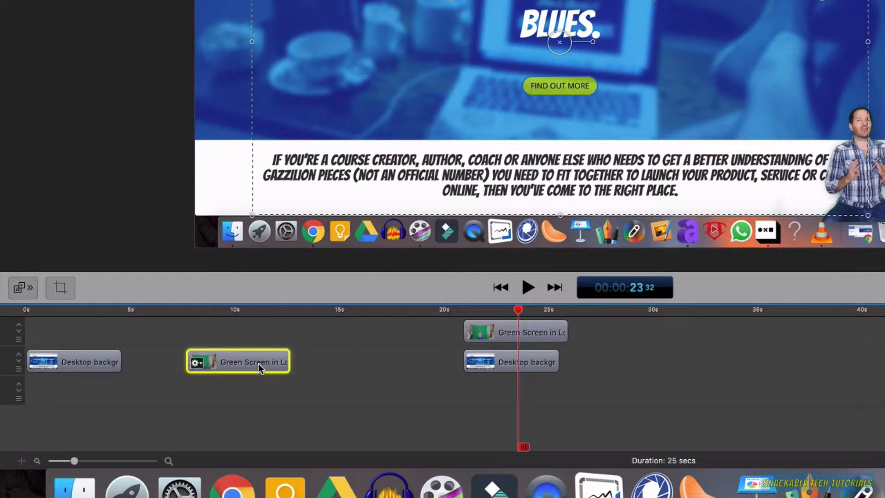
left_click_drag(258, 363, 75, 328)
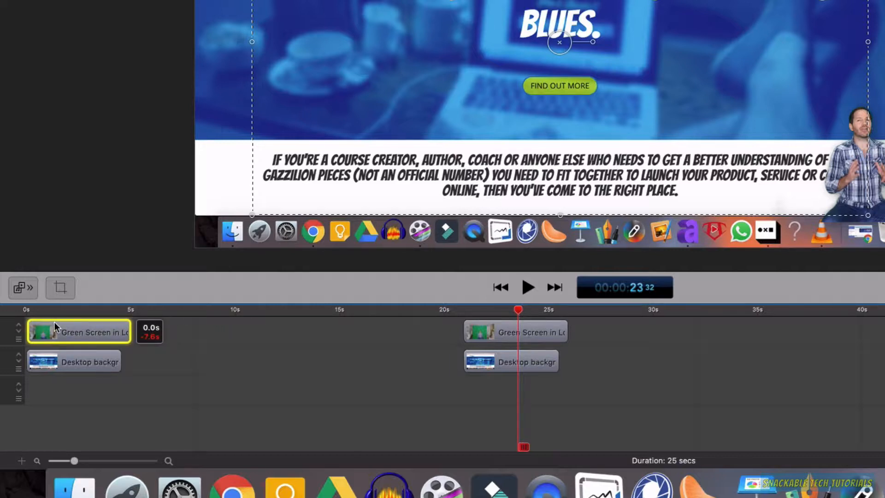
left_click_drag(54, 322, 54, 322)
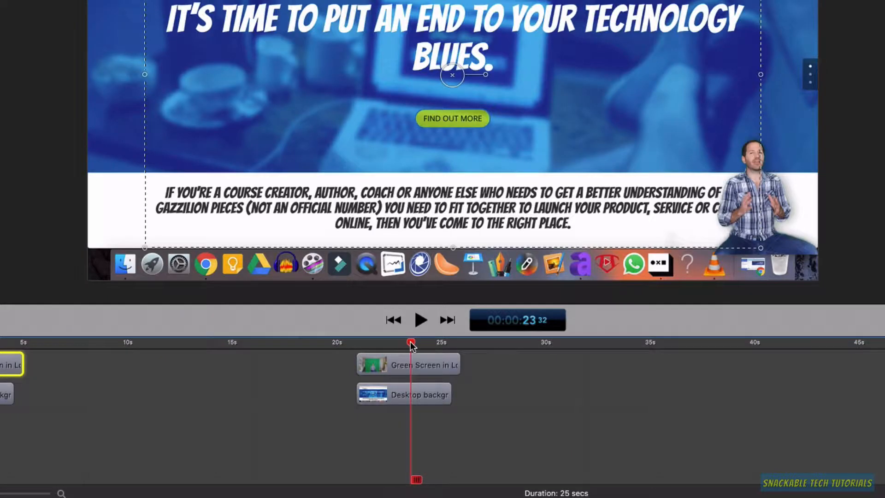
Compare the stacked clips with the finished example near 23 s, and park the playhead at 00:00:02:24 over the stacked clips.
left_click_drag(411, 343, 412, 344)
left_click_drag(411, 347, 68, 422)
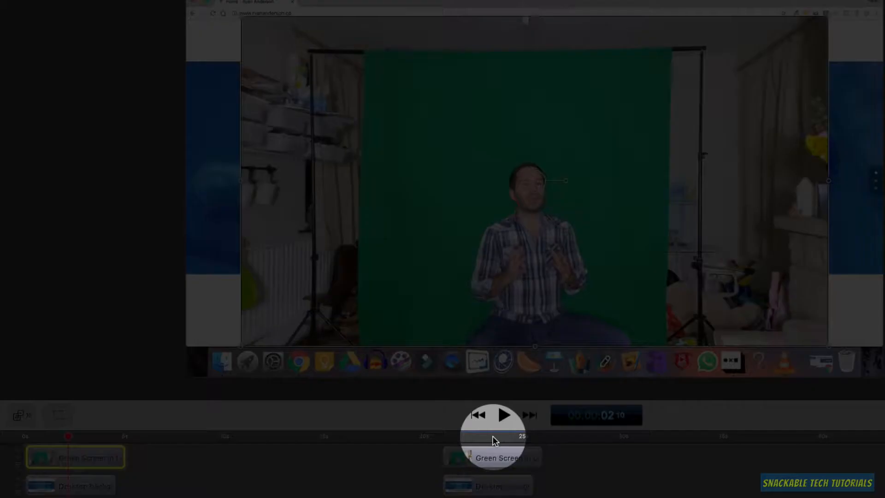
left_click(493, 437)
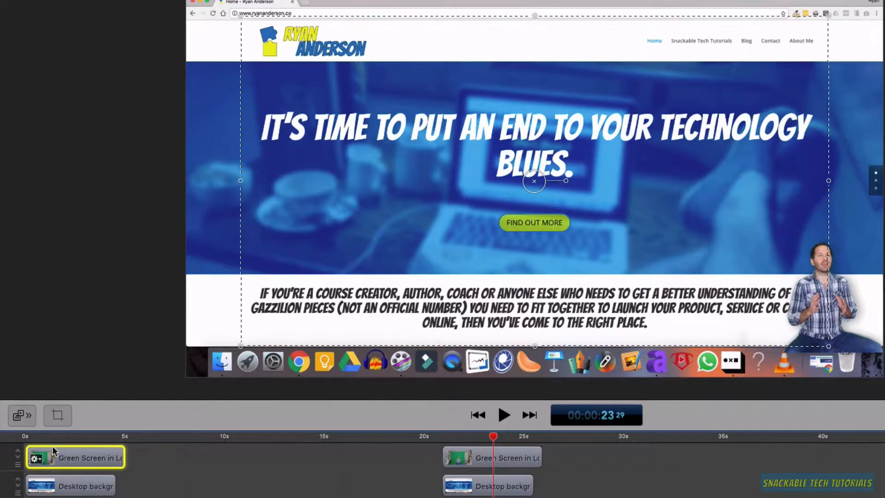
left_click(73, 436)
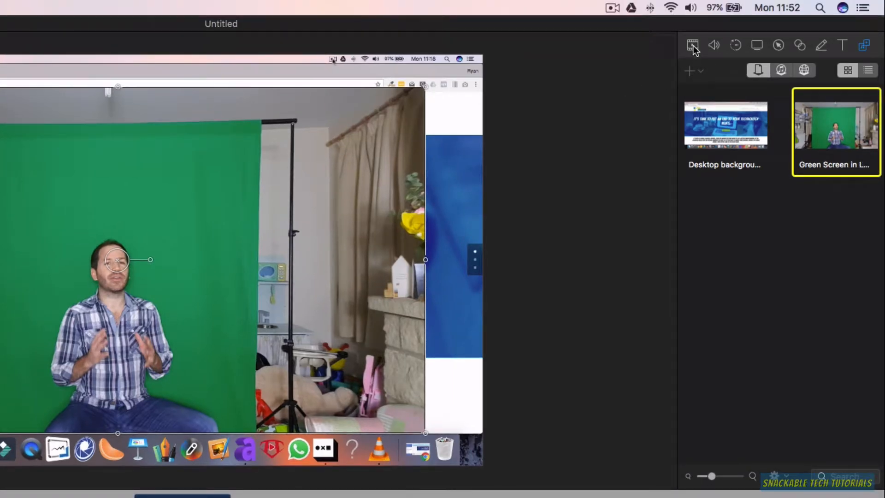
Crop the left edge of the green screen clip by 349 in its video properties.
left_click(693, 45)
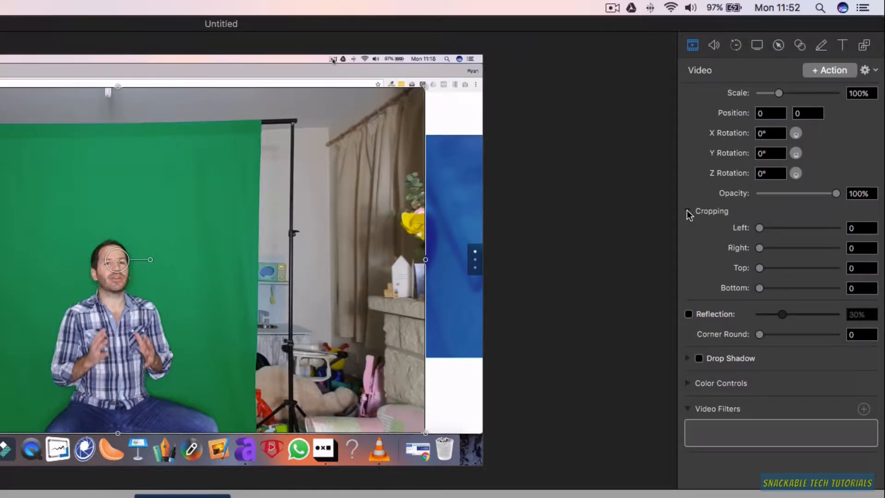
left_click(687, 212)
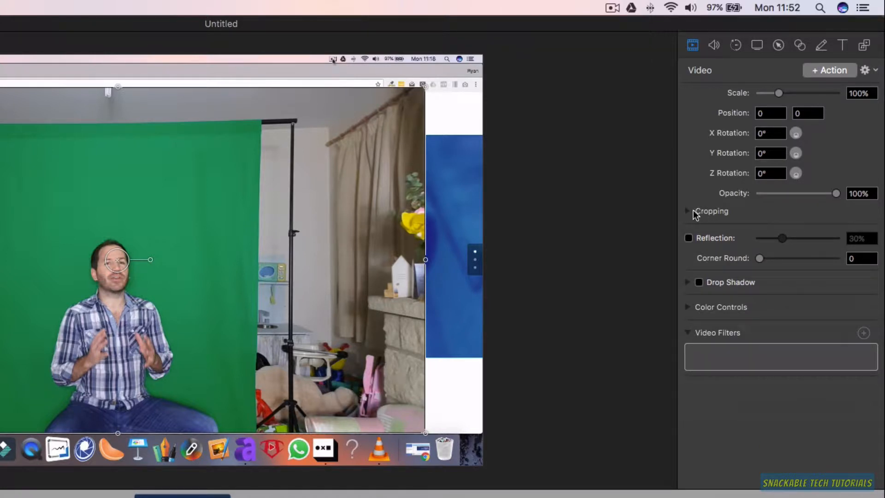
left_click(689, 210)
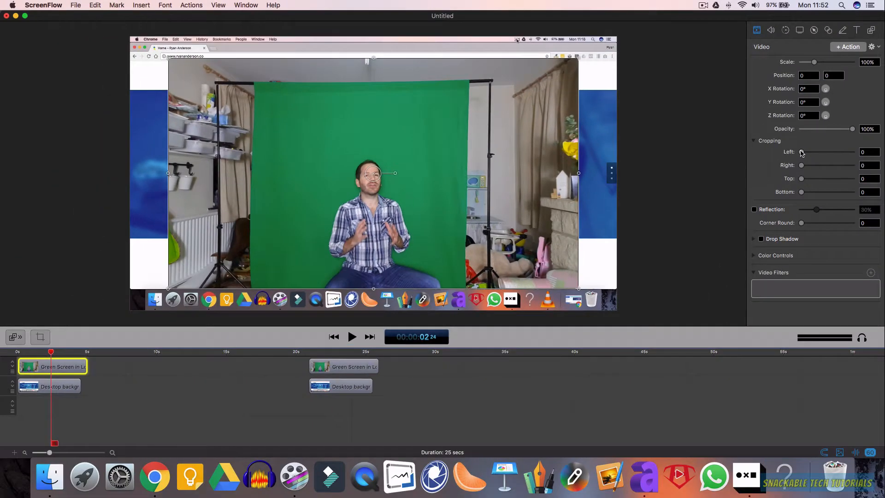
left_click_drag(802, 153, 841, 154)
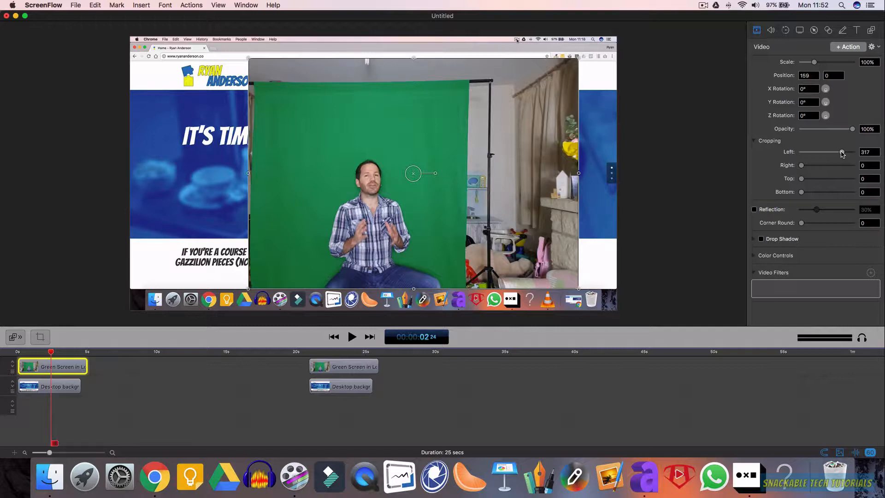
left_click_drag(842, 153, 846, 154)
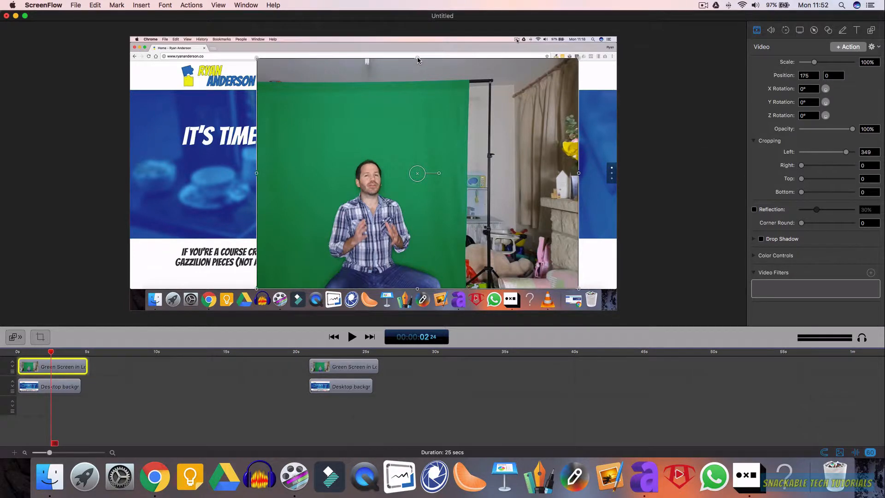
left_click_drag(418, 60, 415, 88)
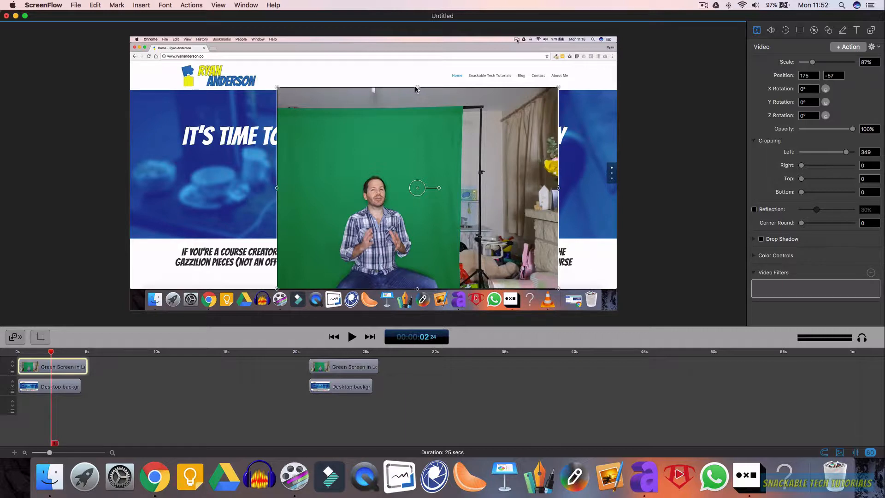
key("super+z")
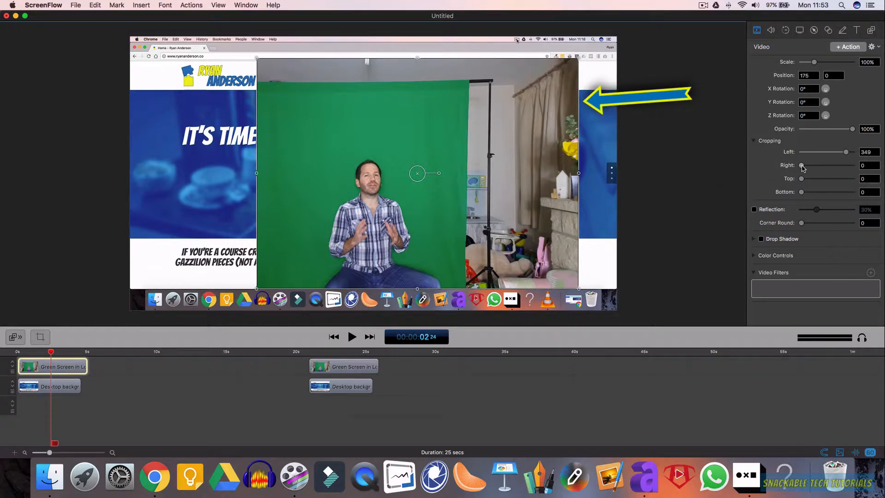
Crop the green screen clip's right edge by 450 and its top edge by 393, just above the presenter's head.
left_click_drag(802, 168, 867, 165)
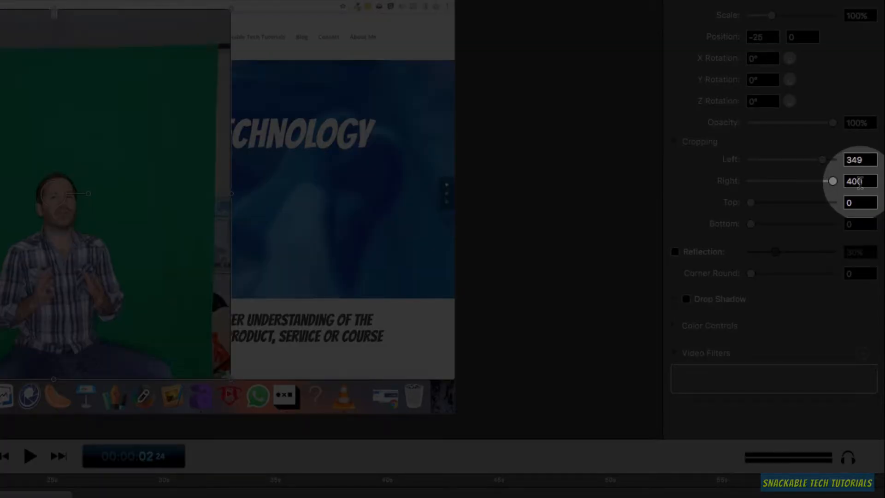
double_click(859, 182)
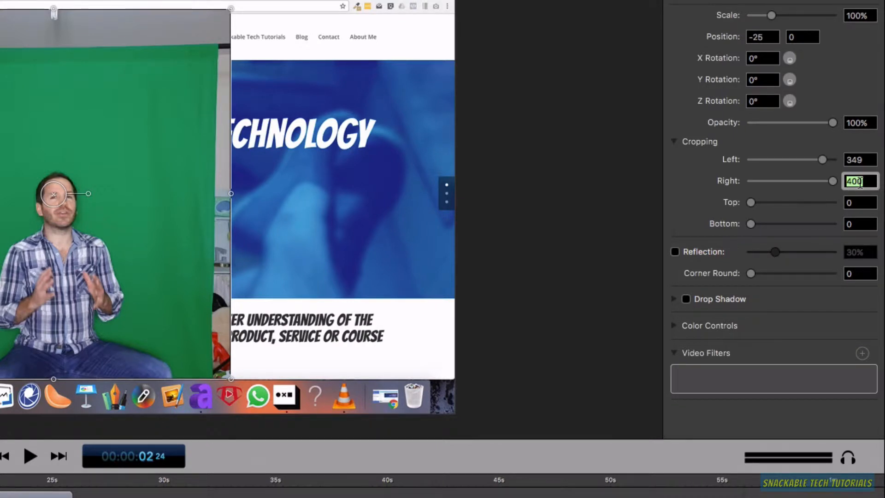
type("450")
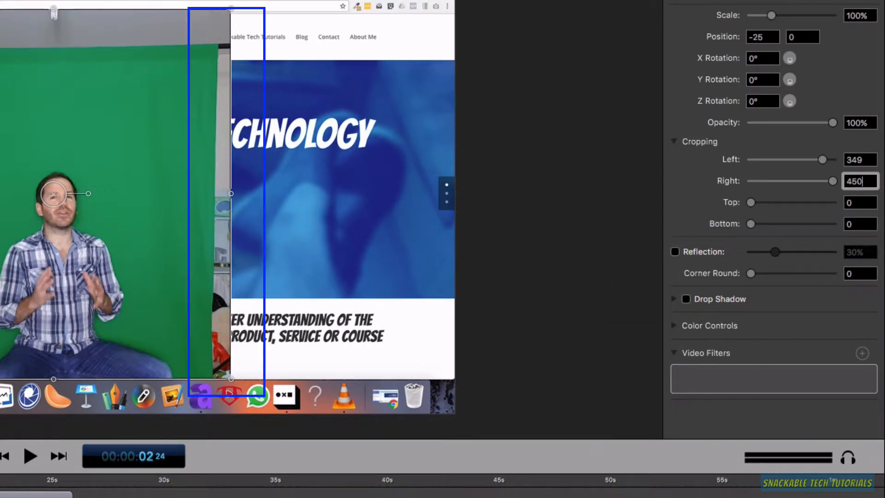
key("Return")
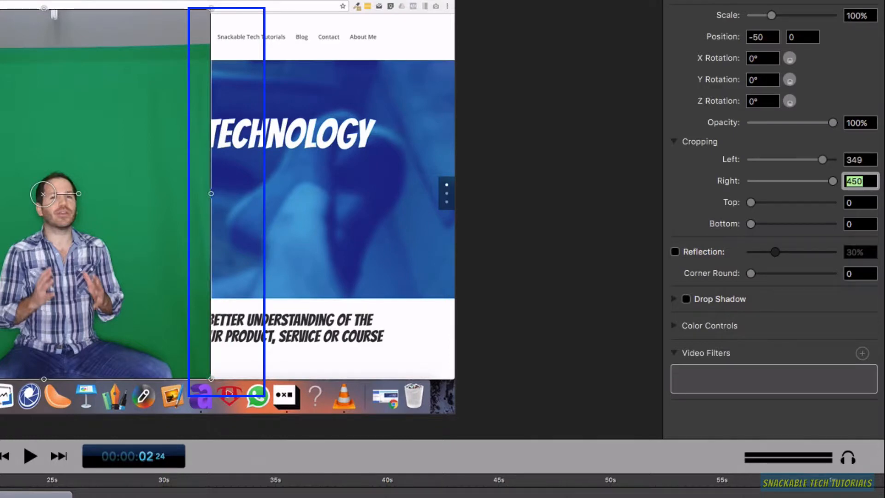
left_click(115, 131)
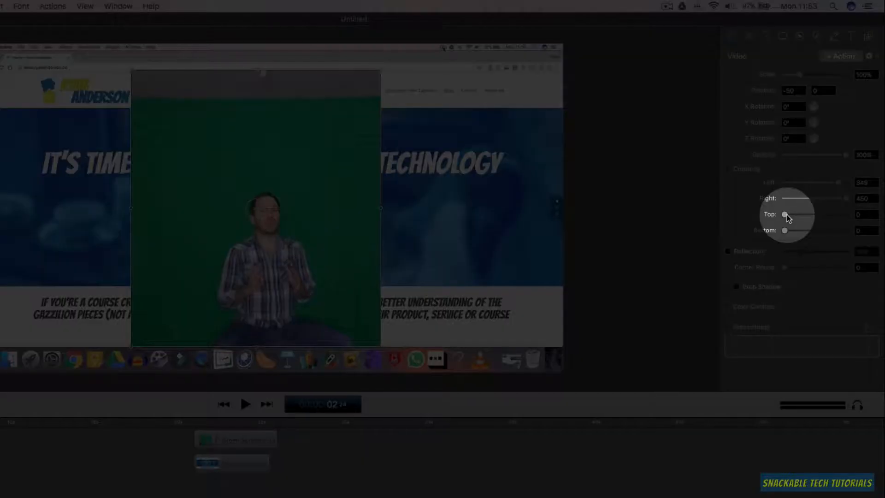
left_click_drag(787, 214, 847, 216)
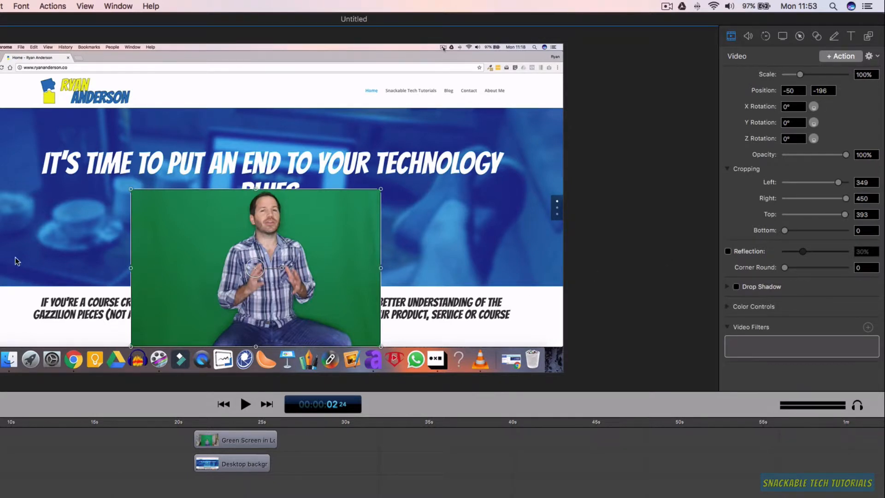
left_click(1, 256)
Move the cropped green screen video to the canvas's upper-left corner and enlarge it proportionally to fill the canvas height.
left_click(265, 254)
left_click_drag(276, 250, 275, 211)
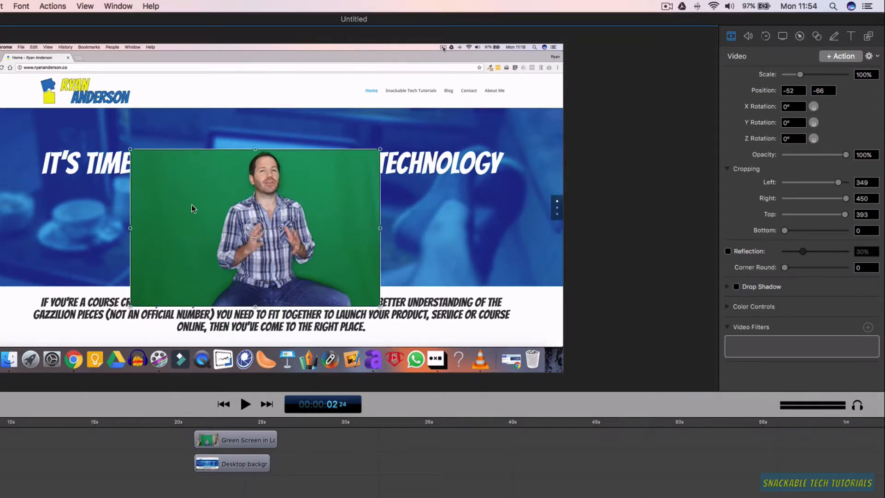
left_click_drag(278, 212, 129, 126)
left_click_drag(189, 134, 185, 116)
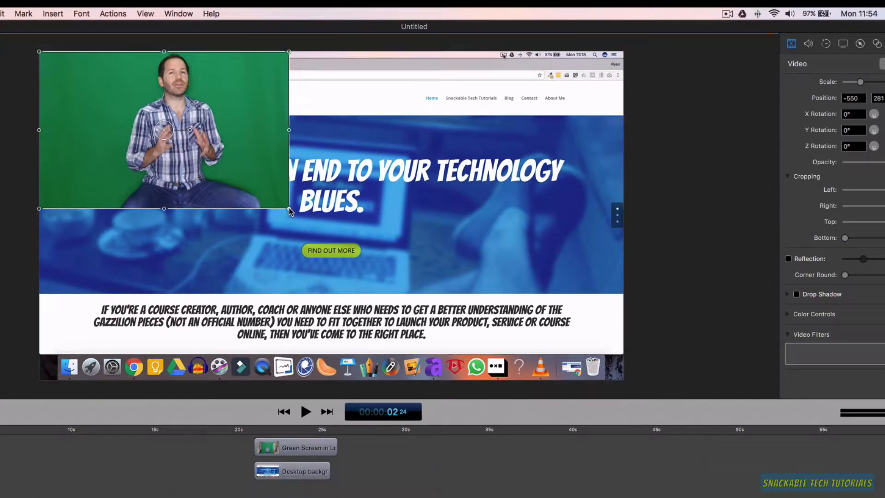
left_click_drag(289, 209, 566, 375)
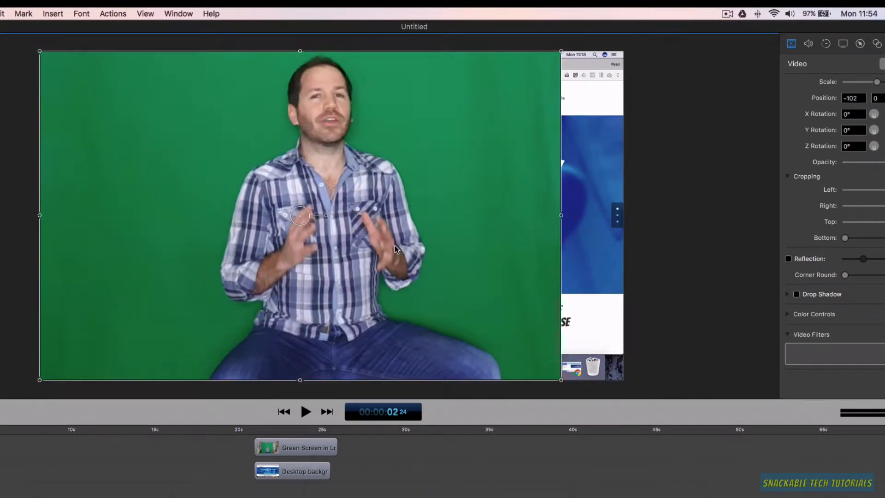
Center the green screen video on the canvas at position 0, 0, with the desktop recording showing evenly on both sides.
left_click_drag(394, 245, 424, 248)
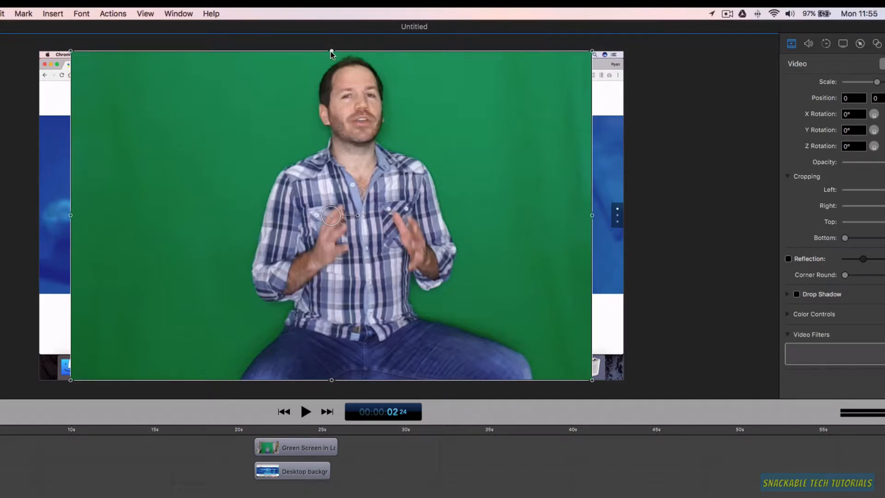
left_click_drag(156, 236, 124, 236)
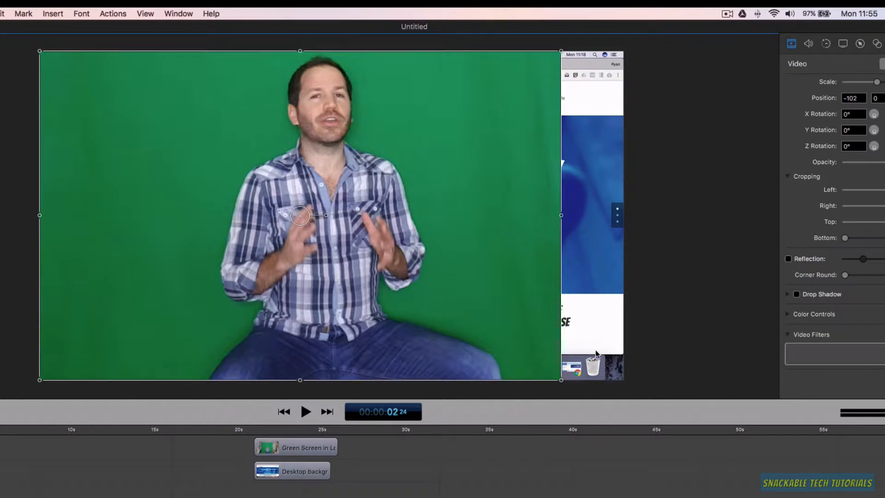
left_click_drag(322, 158, 347, 157)
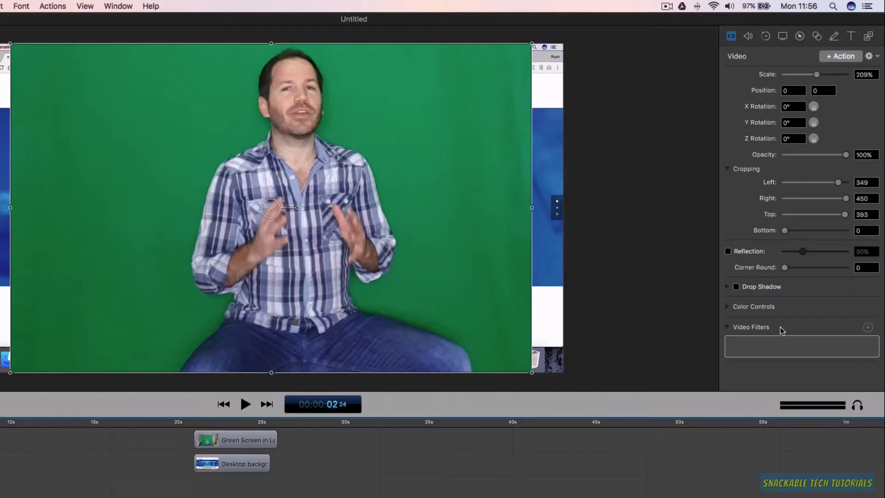
Add the Chroma Key video filter to the green screen video.
left_click(868, 328)
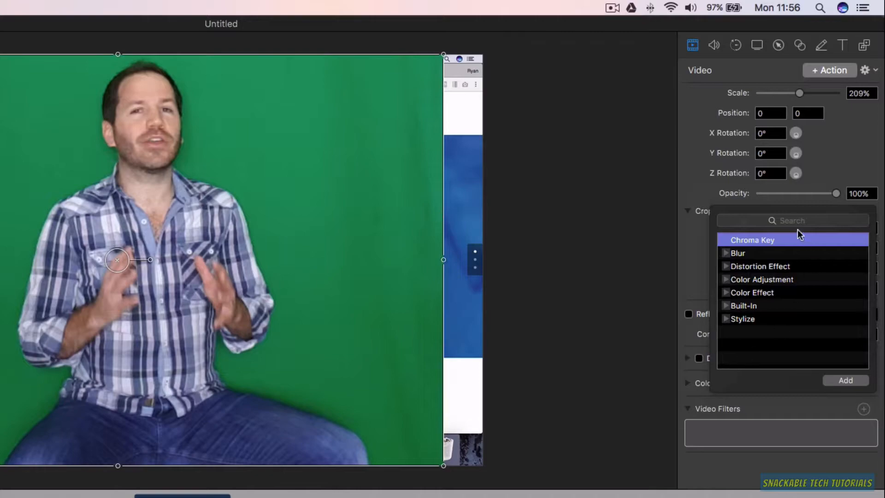
left_click(785, 220)
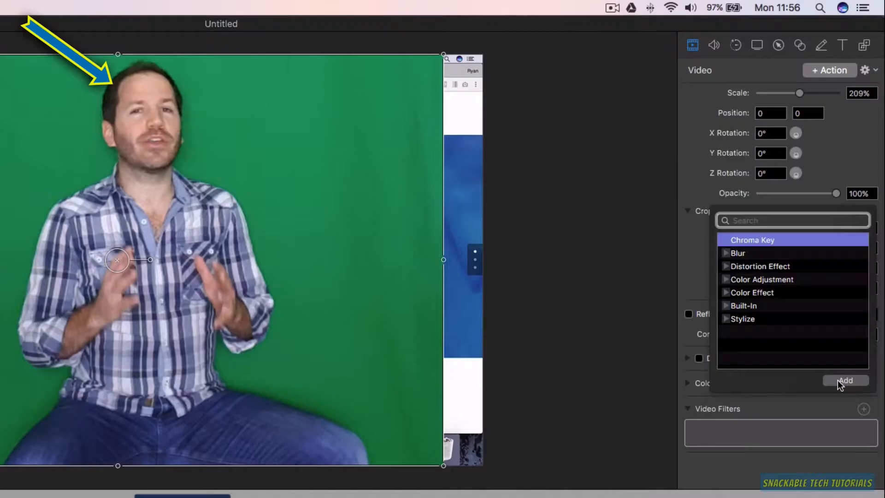
left_click(838, 382)
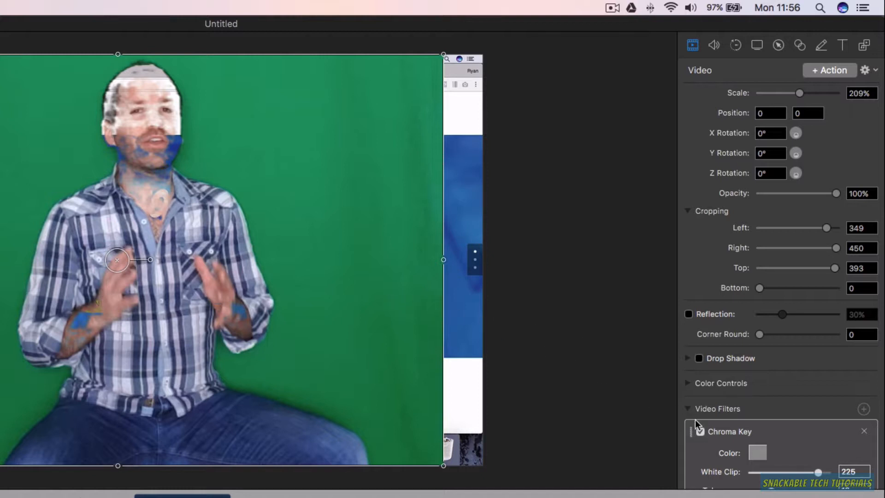
Set the Chroma Key color to a slightly bluish green, refining the pick along the green edge of the color field.
scroll(814, 442, "down", 2)
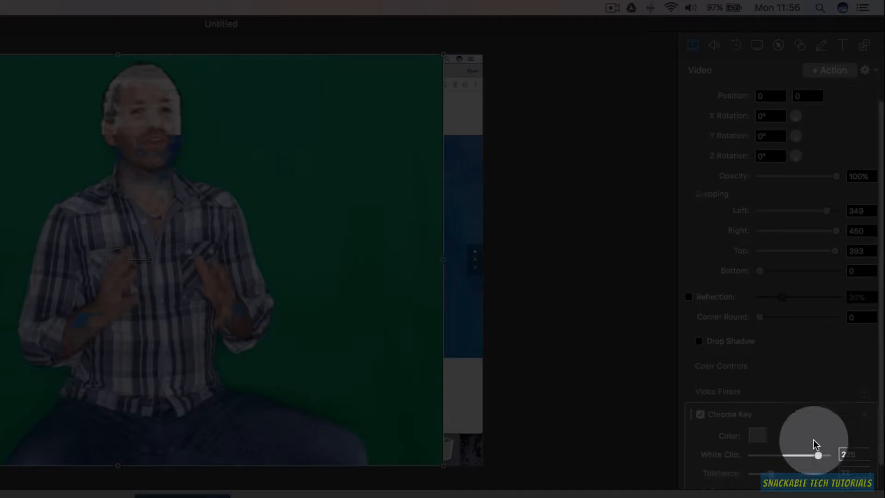
scroll(813, 439, "down", 3)
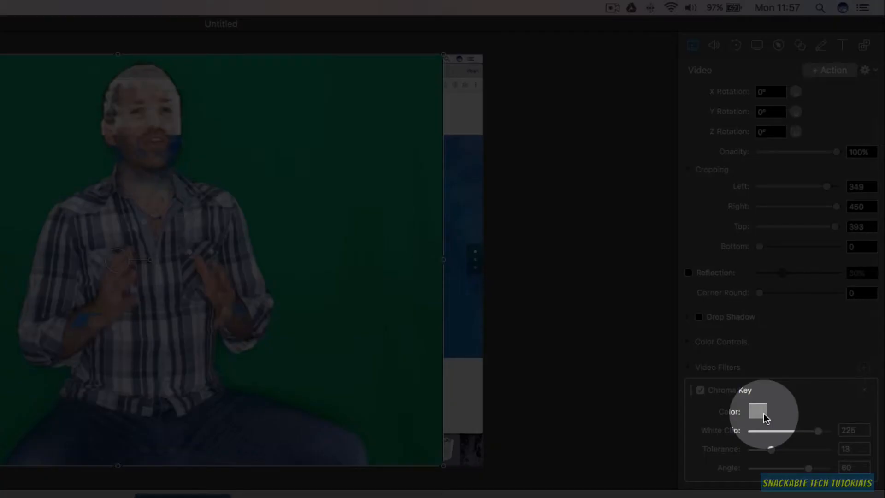
left_click(763, 416)
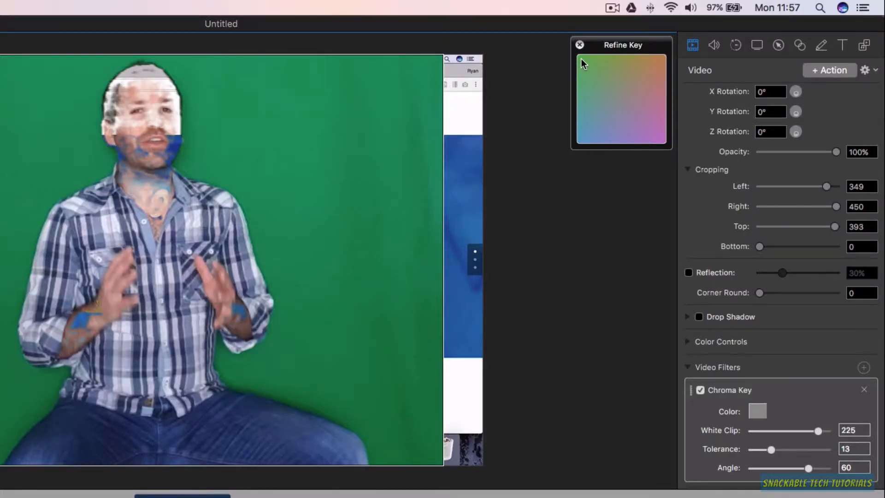
left_click(582, 60)
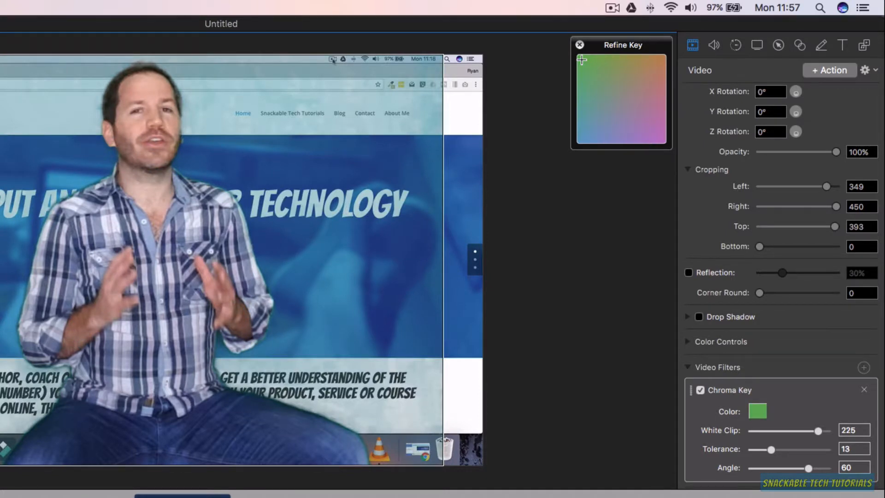
left_click_drag(582, 60, 581, 122)
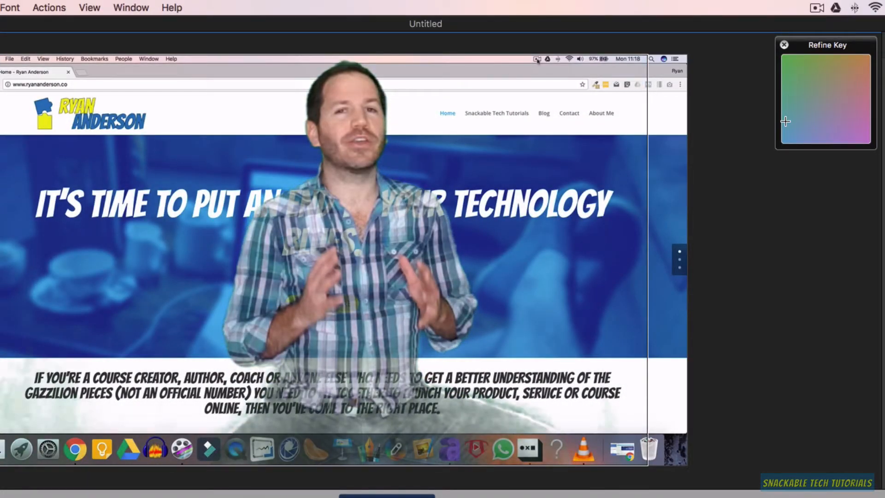
left_click_drag(785, 121, 782, 71)
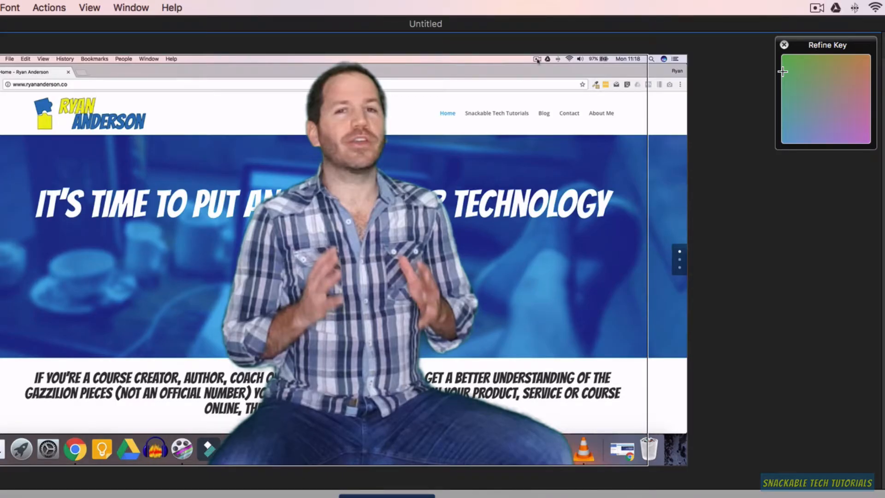
left_click_drag(782, 71, 783, 83)
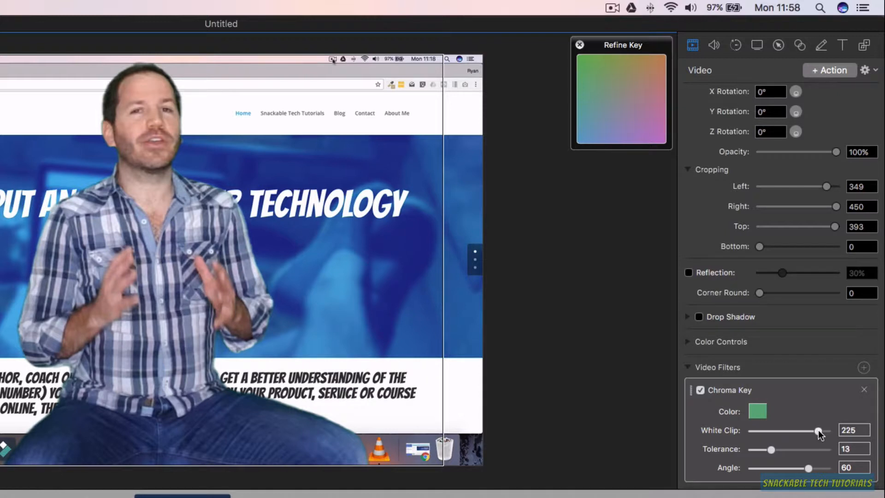
Test the Chroma Key's White Clip at its extremes of 0 and 255, and set it to 206.
left_click_drag(818, 430, 731, 429)
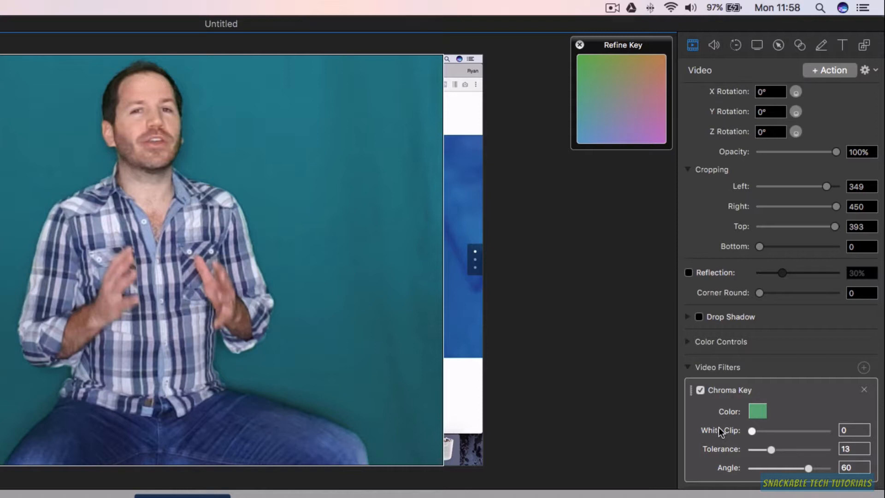
left_click_drag(752, 431, 860, 434)
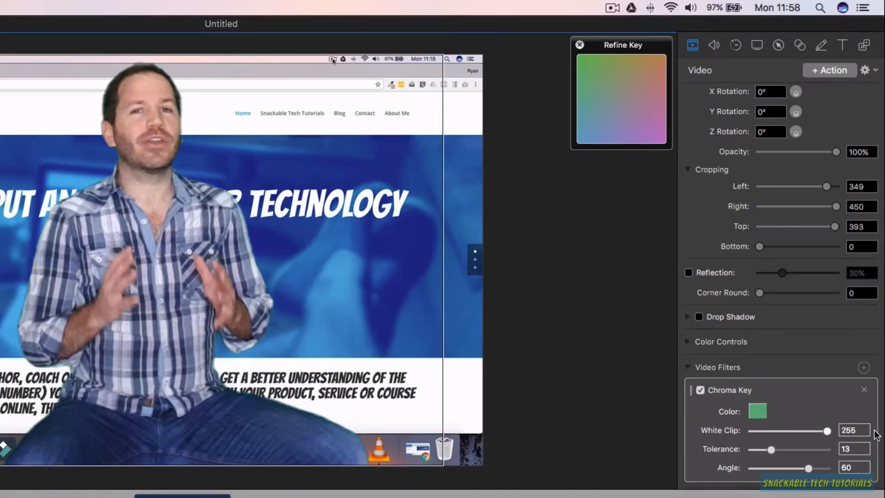
mouse_move(820, 430)
left_mouse_down()
mouse_move(784, 431)
mouse_move(829, 431)
mouse_move(780, 430)
mouse_move(806, 431)
left_mouse_up()
left_click_drag(805, 430, 780, 430)
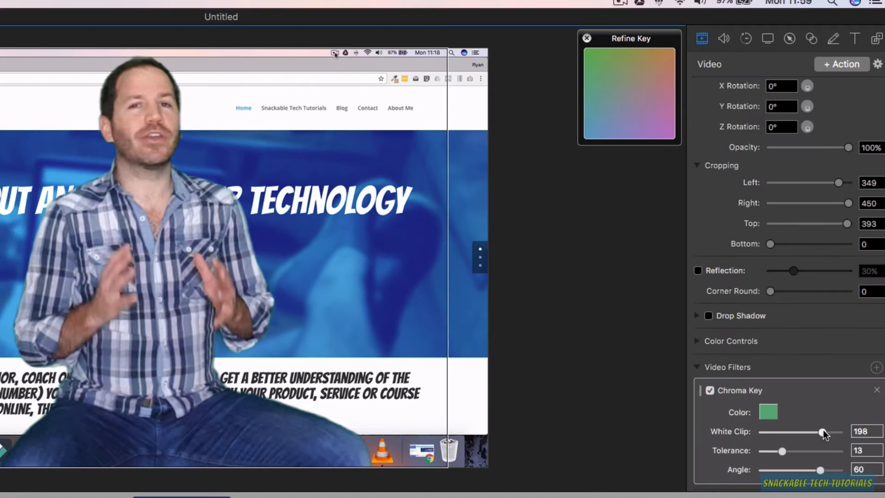
left_click_drag(808, 431, 813, 429)
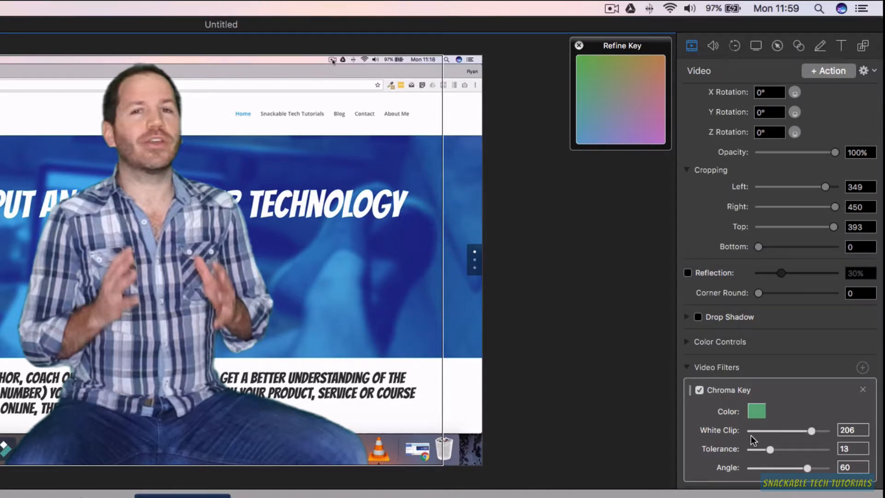
Try low Tolerance and Angle values for the Chroma Key, and settle on Tolerance 44 and Angle 45.
left_click_drag(772, 449, 754, 450)
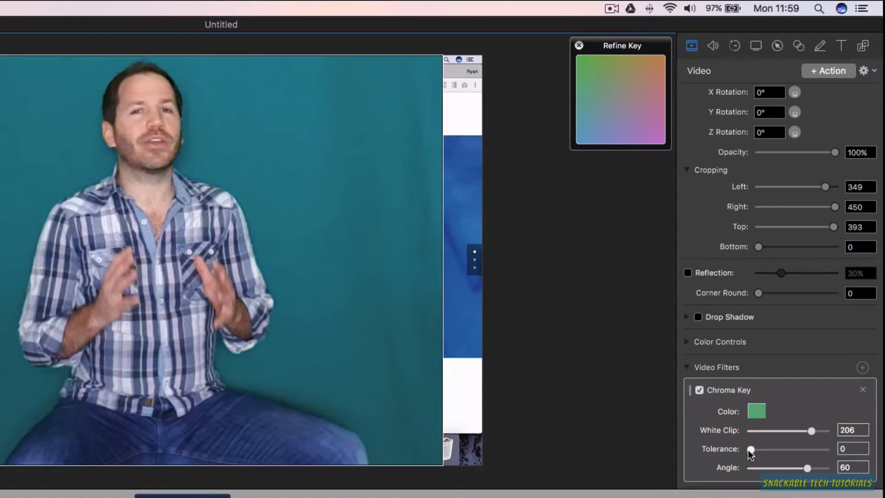
left_click_drag(748, 449, 781, 444)
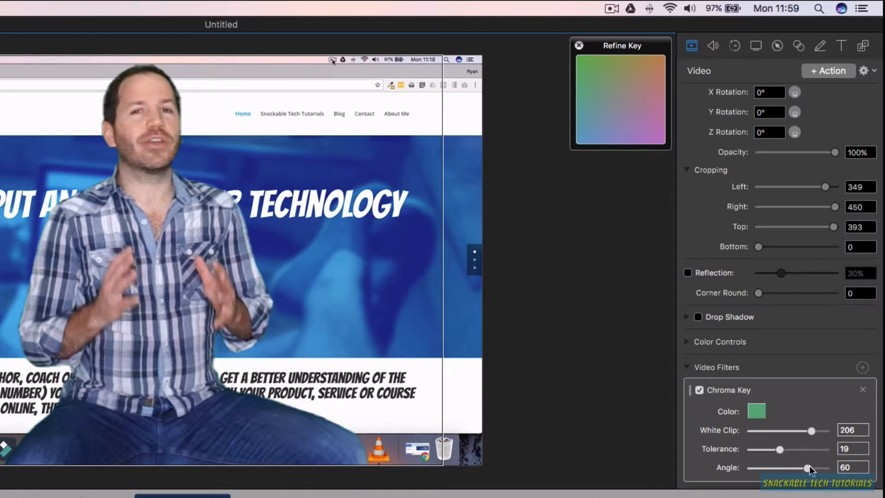
left_click_drag(808, 466, 785, 466)
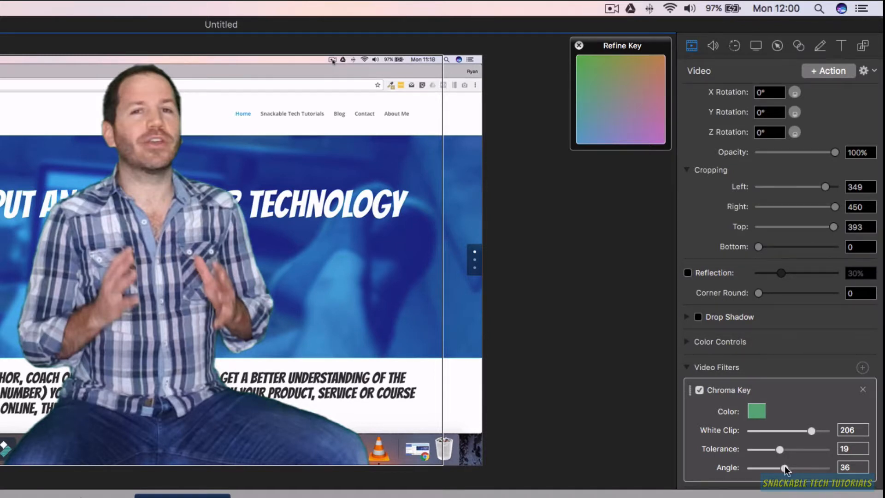
left_click_drag(786, 469, 731, 472)
left_click_drag(780, 449, 747, 449)
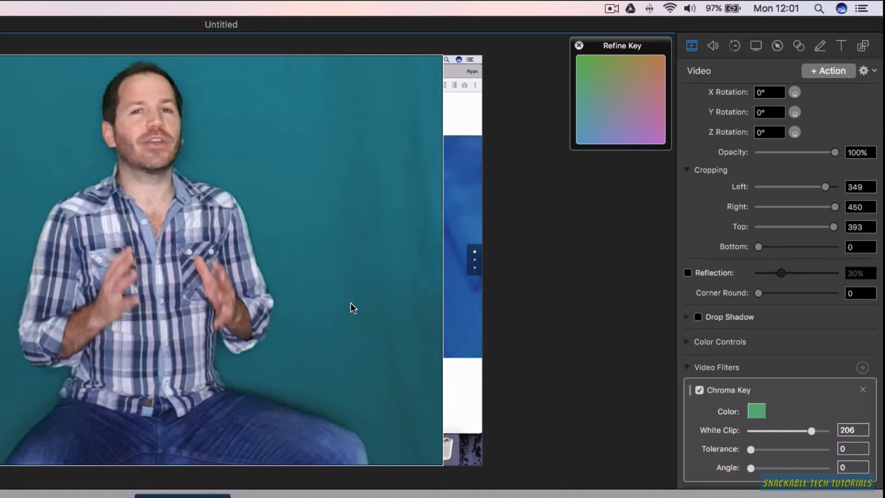
left_click_drag(750, 449, 815, 449)
left_click_drag(751, 467, 793, 468)
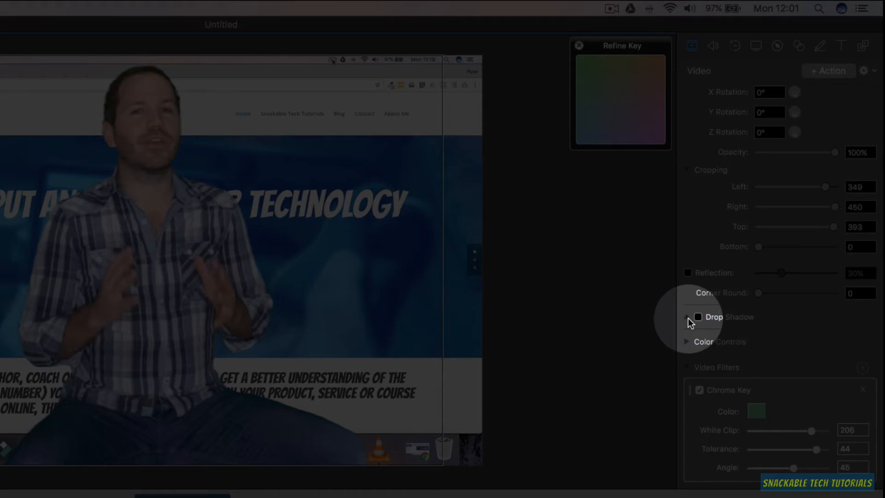
Enable a drop shadow on the green screen video with 61% opacity and an offset larger than 40.
left_click(686, 317)
left_click(697, 317)
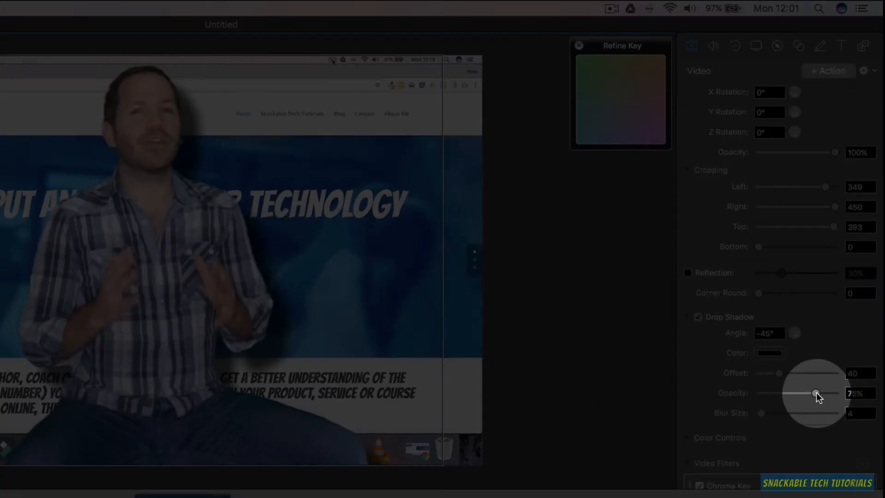
mouse_move(815, 393)
left_mouse_down()
mouse_move(794, 394)
mouse_move(856, 394)
mouse_move(805, 394)
left_mouse_up()
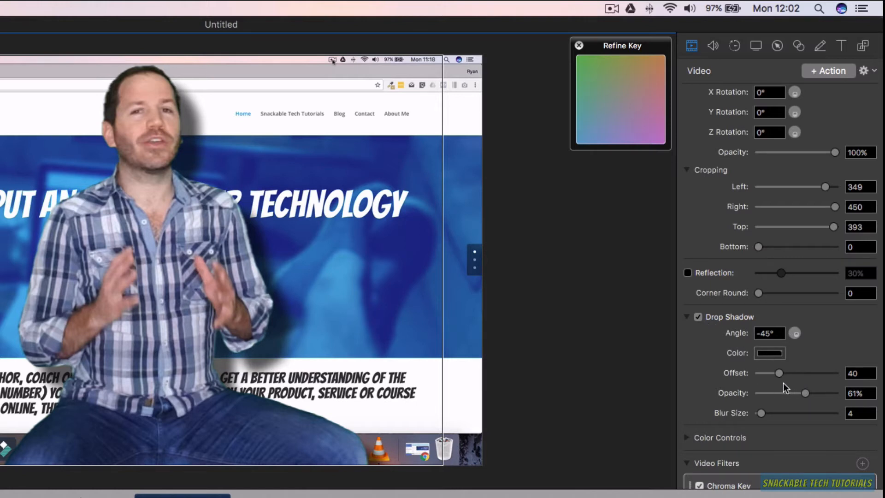
mouse_move(779, 372)
left_mouse_down()
mouse_move(806, 373)
mouse_move(793, 373)
left_mouse_up()
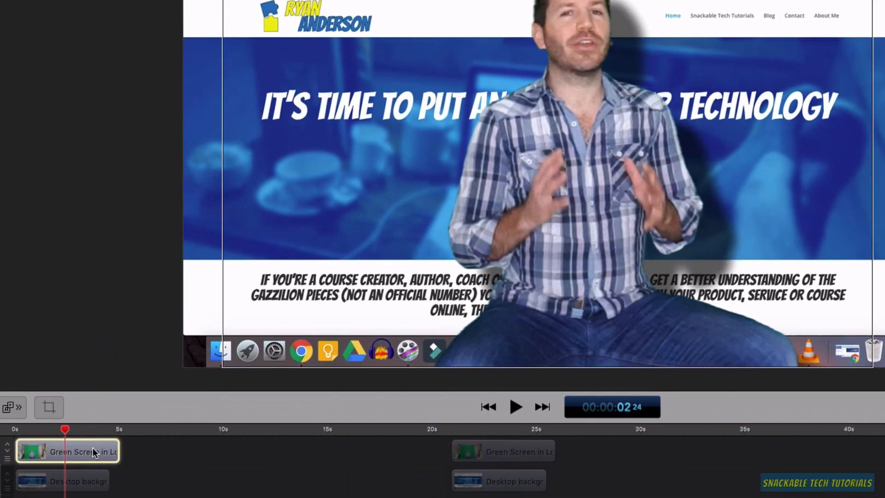
Shrink the keyed presenter video proportionally to about 30% of the canvas height and place it in the canvas's lower-right corner.
left_click(92, 447)
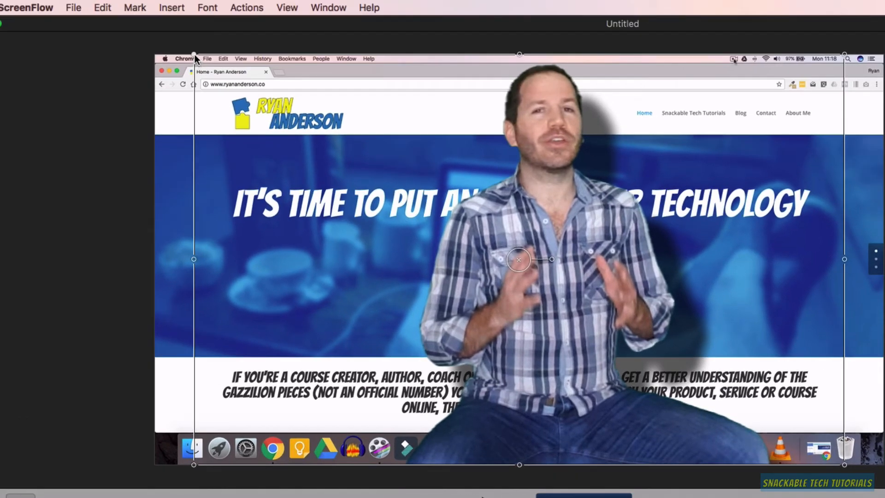
left_click_drag(195, 54, 643, 338)
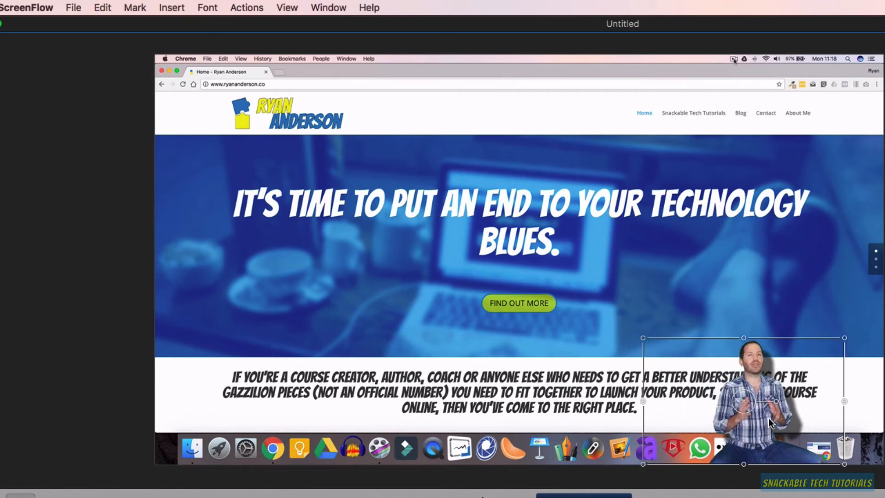
left_click_drag(770, 423, 822, 427)
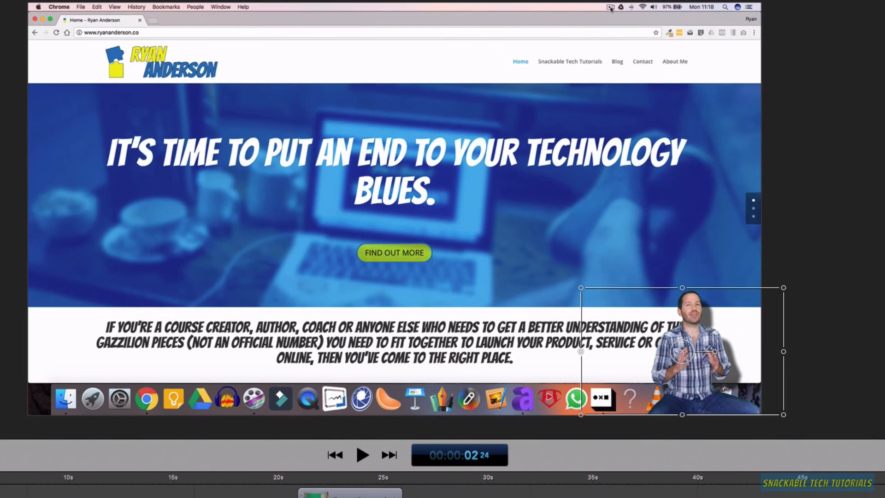
key("Escape")
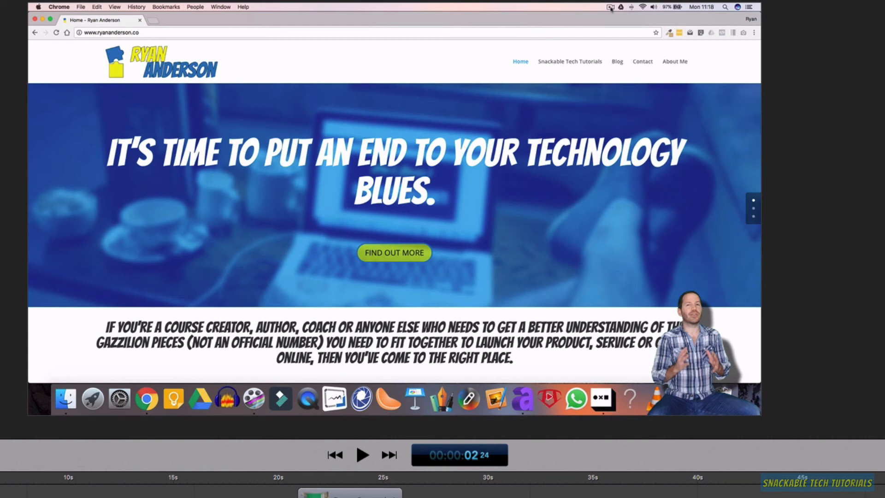
Try a much larger presenter video over the desktop recording, and settle on about 40% of the canvas height in the lower-right corner.
left_click(693, 361)
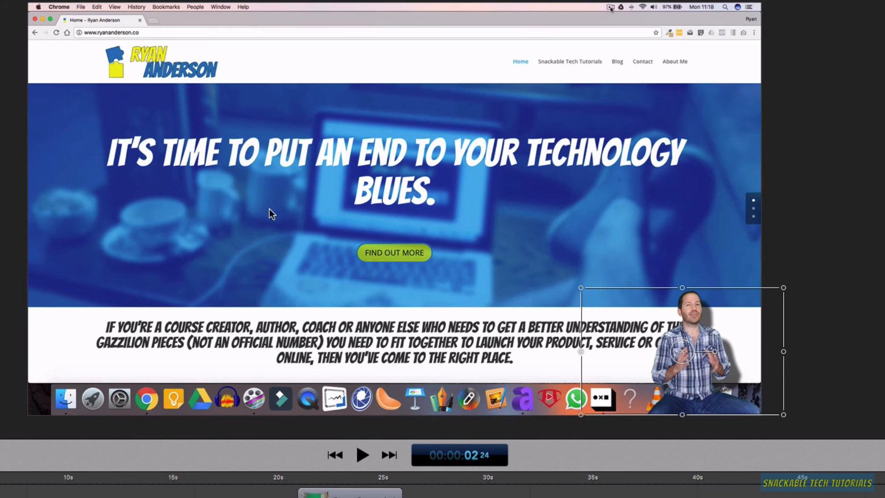
left_click_drag(579, 288, 249, 84)
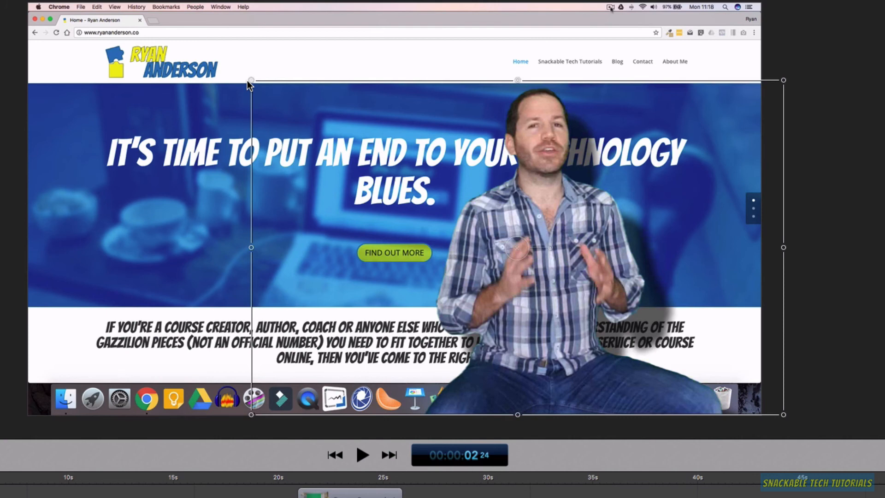
left_click_drag(249, 82, 530, 253)
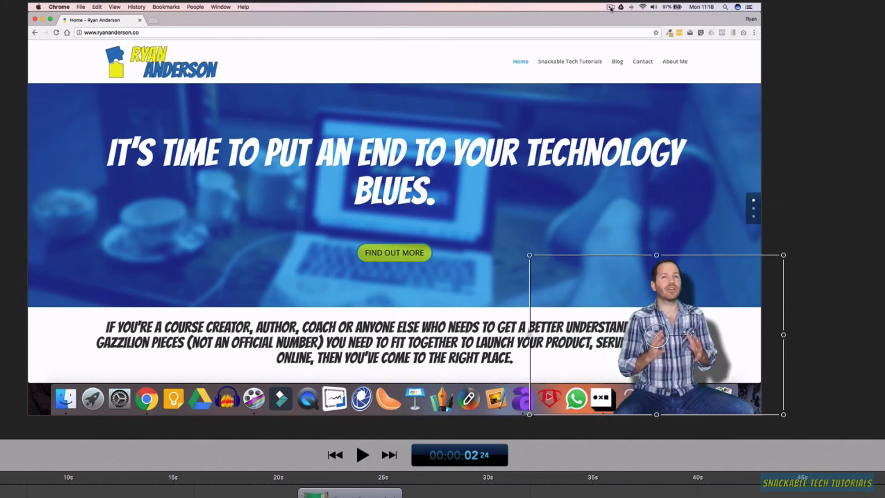